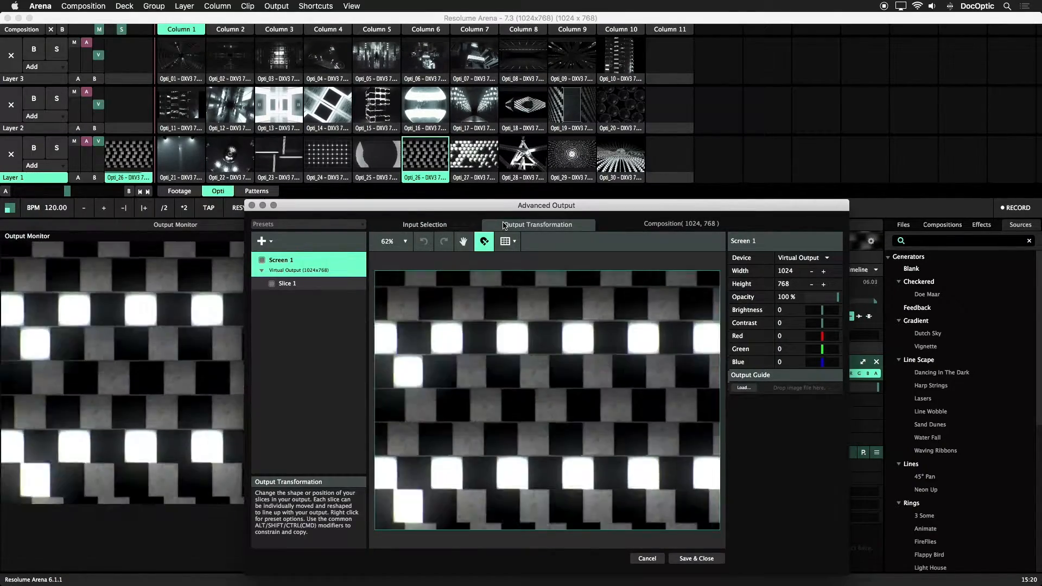
Resize Slice 1 in the output transformation to 384 × 192 and move it to the output's top-left corner.
click(674, 345)
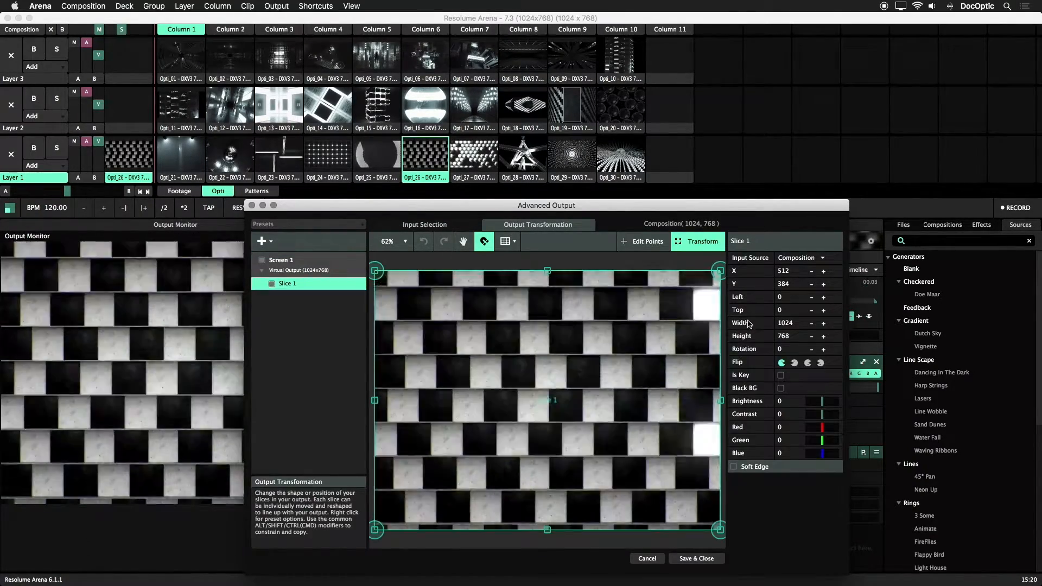
text(384)
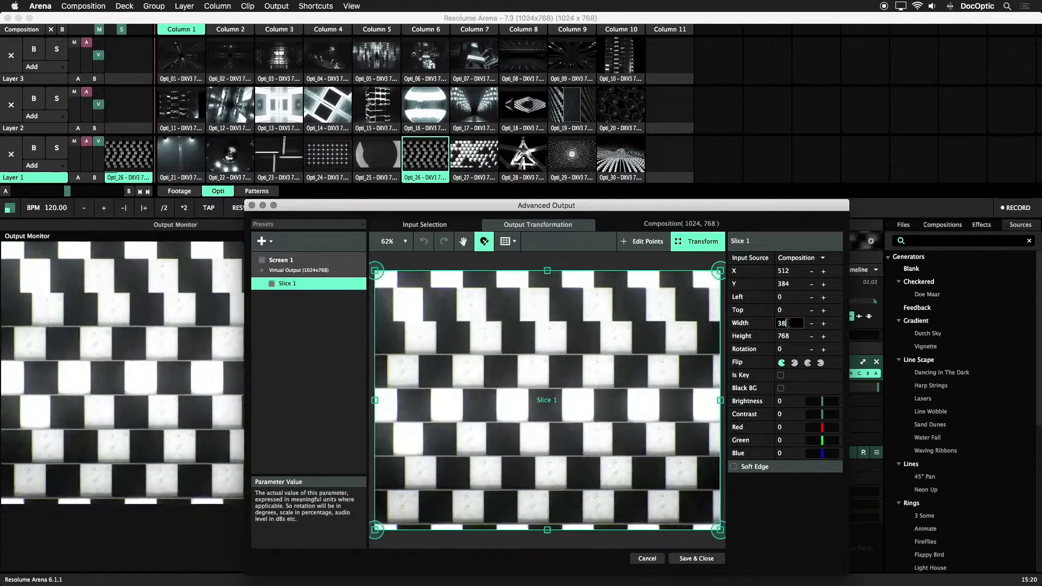
key(Tab)
text(19)
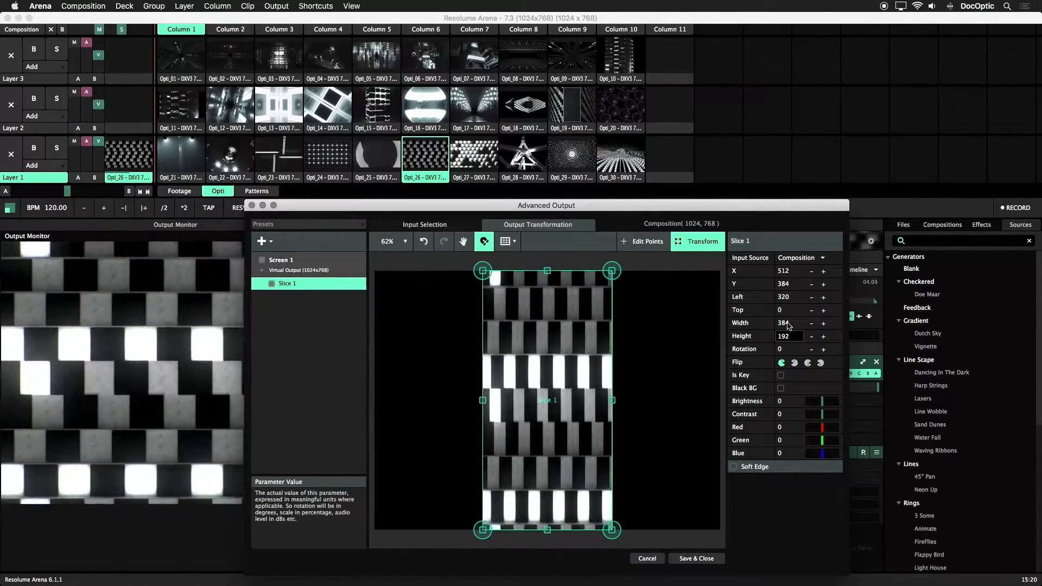
text(2)
key(Return)
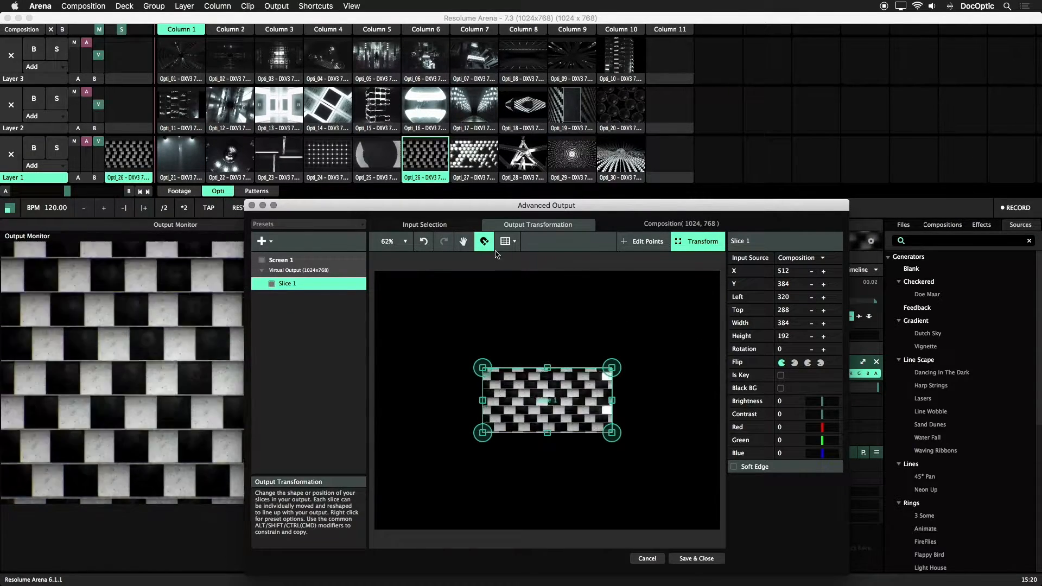
click(484, 243)
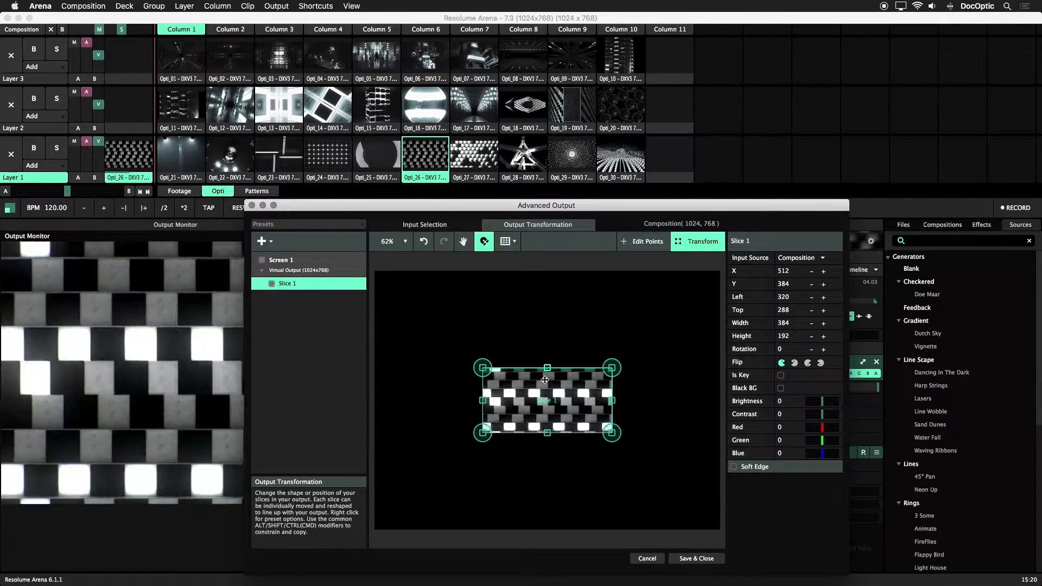
drag(520, 378, 418, 281)
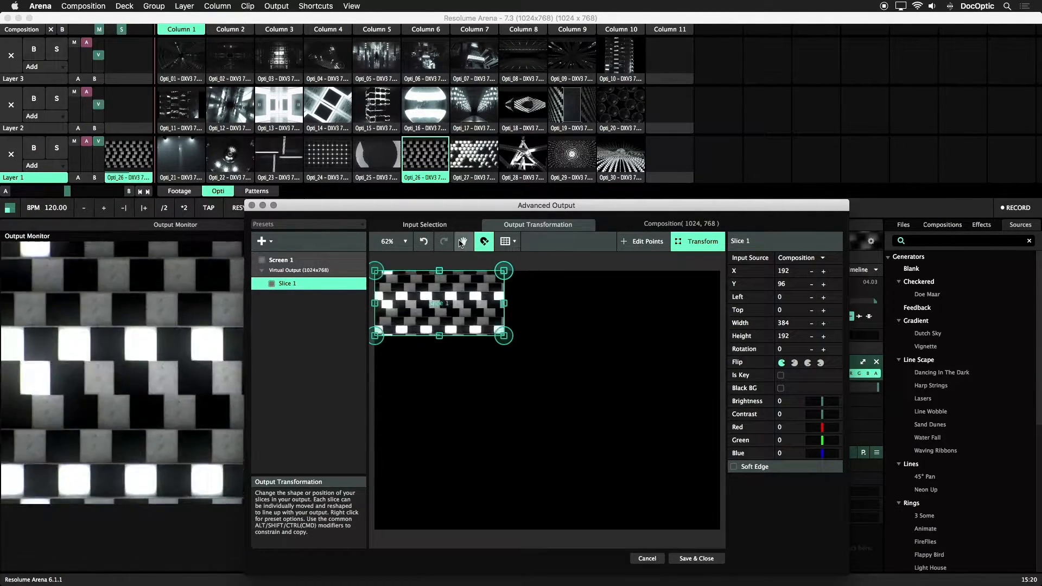
Match Slice 1's input selection to its output shape.
click(443, 225)
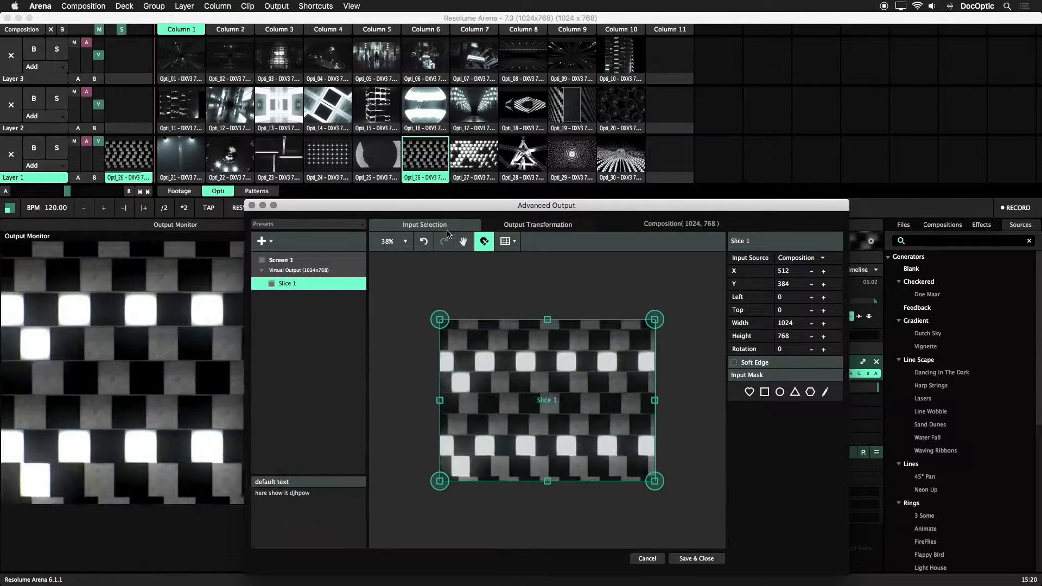
right_click(495, 342)
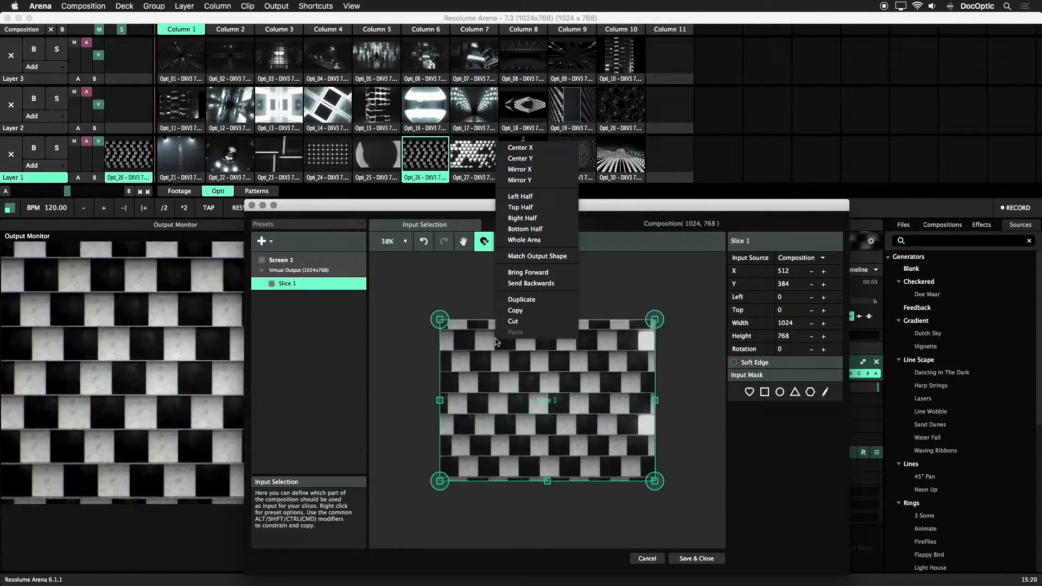
click(550, 257)
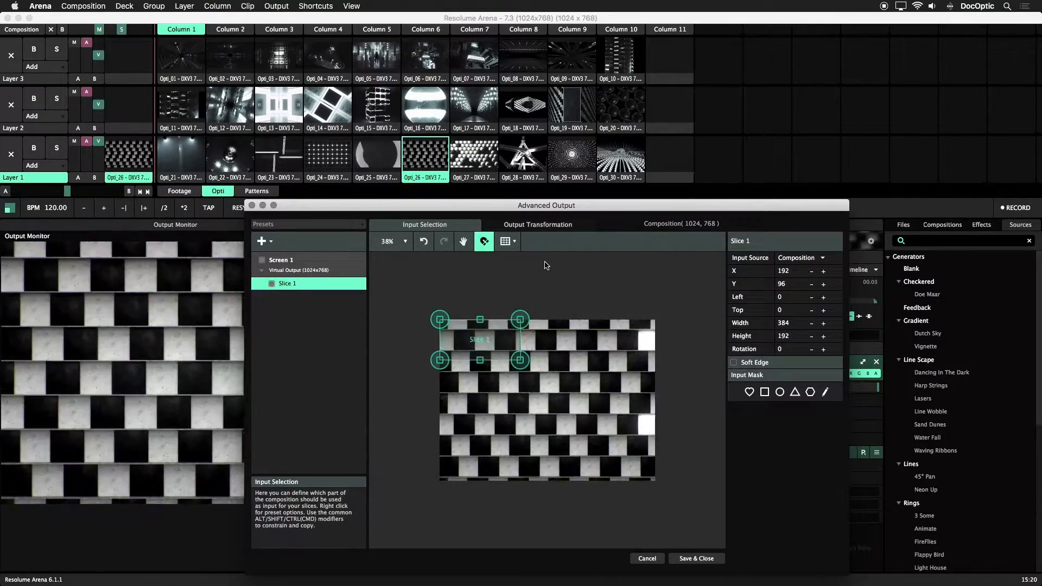
Center Slice 1's input selection in the composition, scale it proportionally to 1024 × 512, and return to the output transformation.
drag(496, 341, 566, 401)
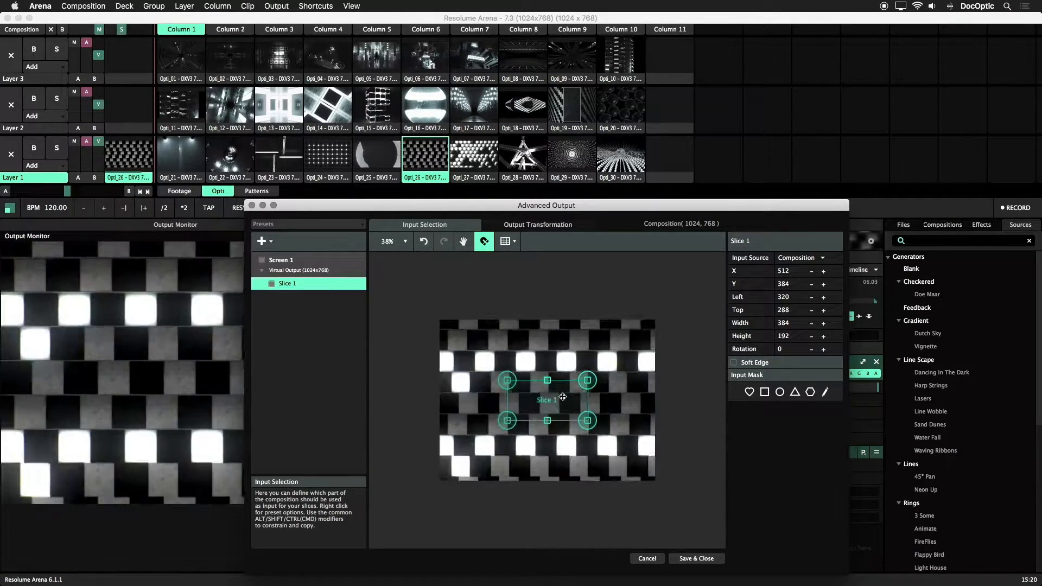
drag(592, 380, 644, 366)
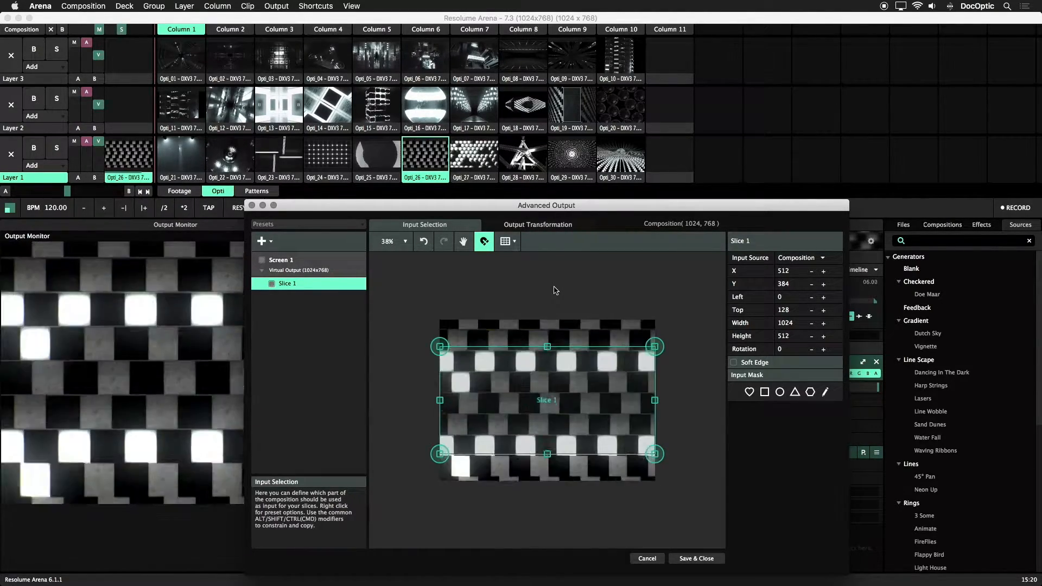
click(545, 225)
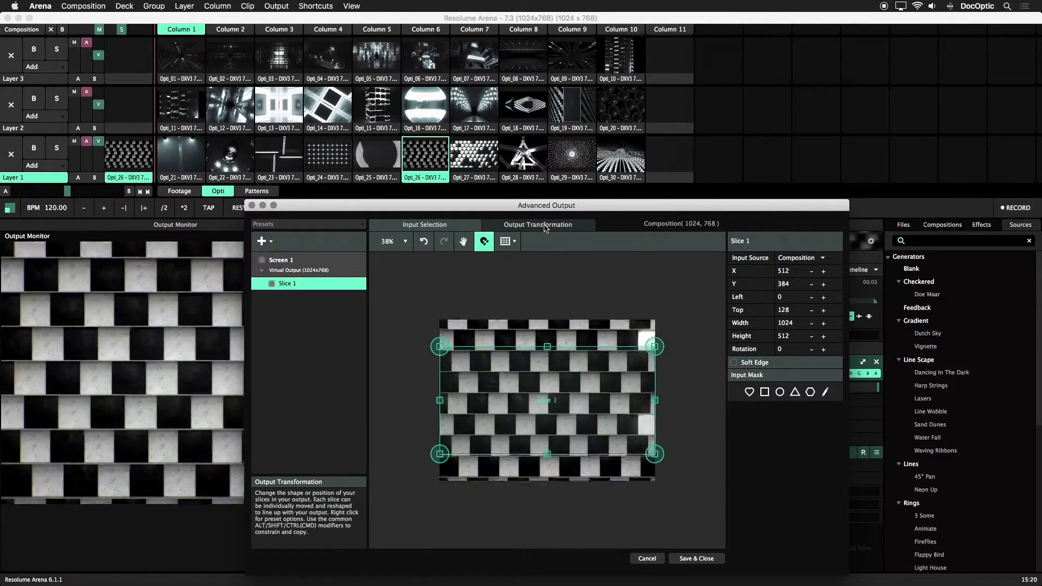
click(545, 226)
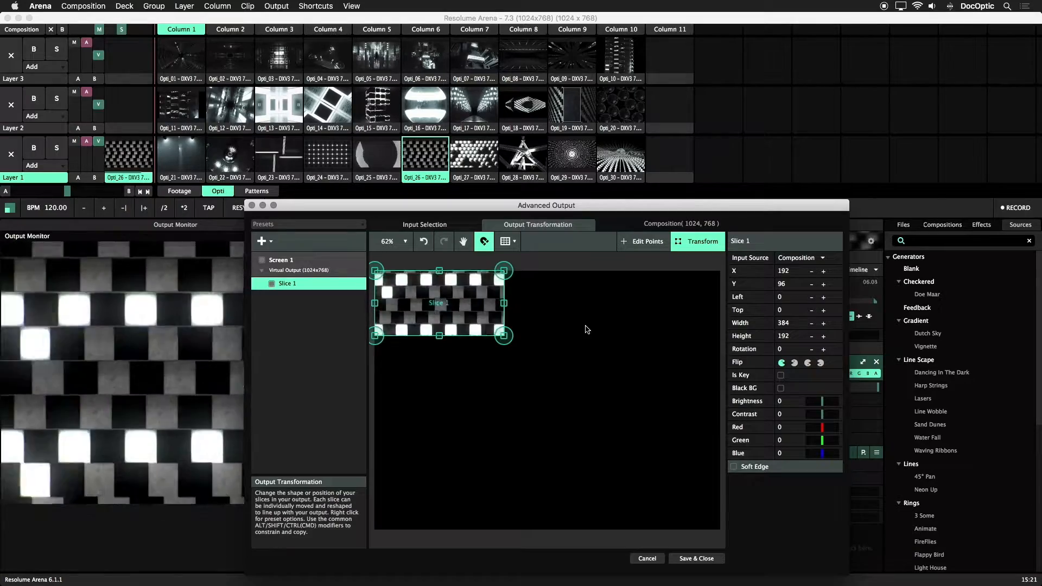
Play the Opti_25 clip on Layer 1 and compare Slice 1's input selection with its output transformation.
click(385, 159)
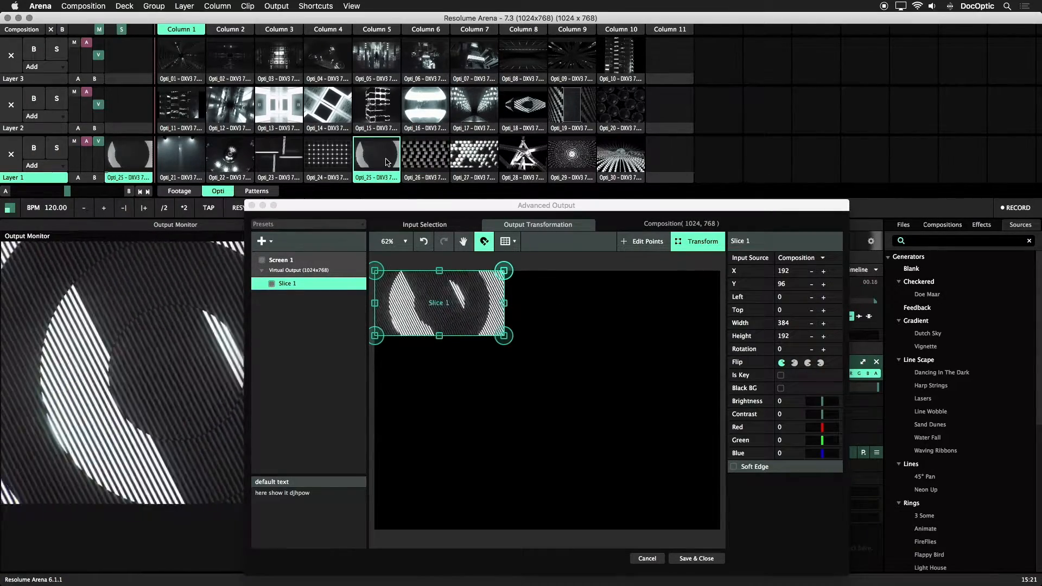
click(461, 227)
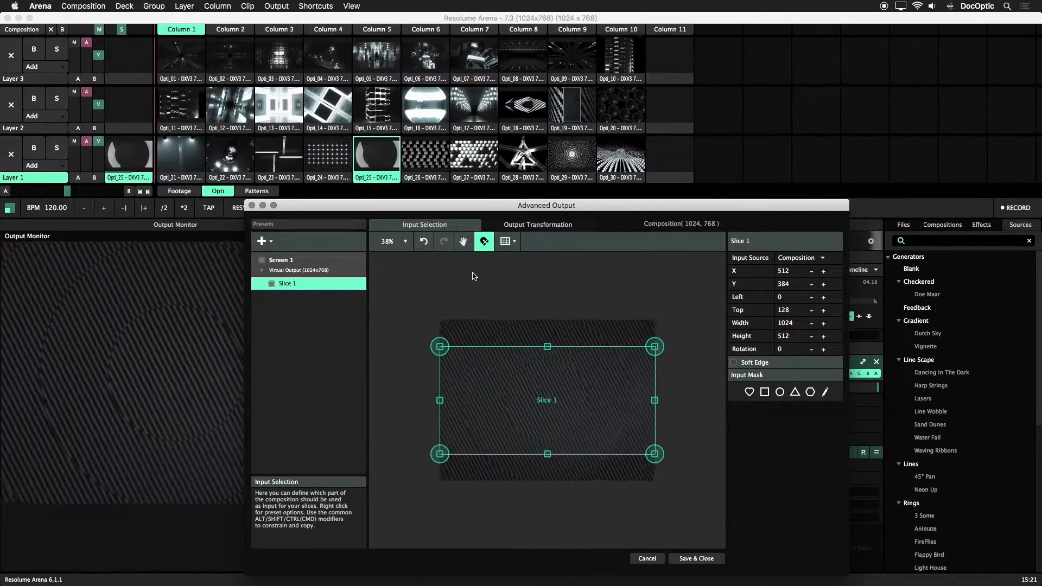
click(524, 227)
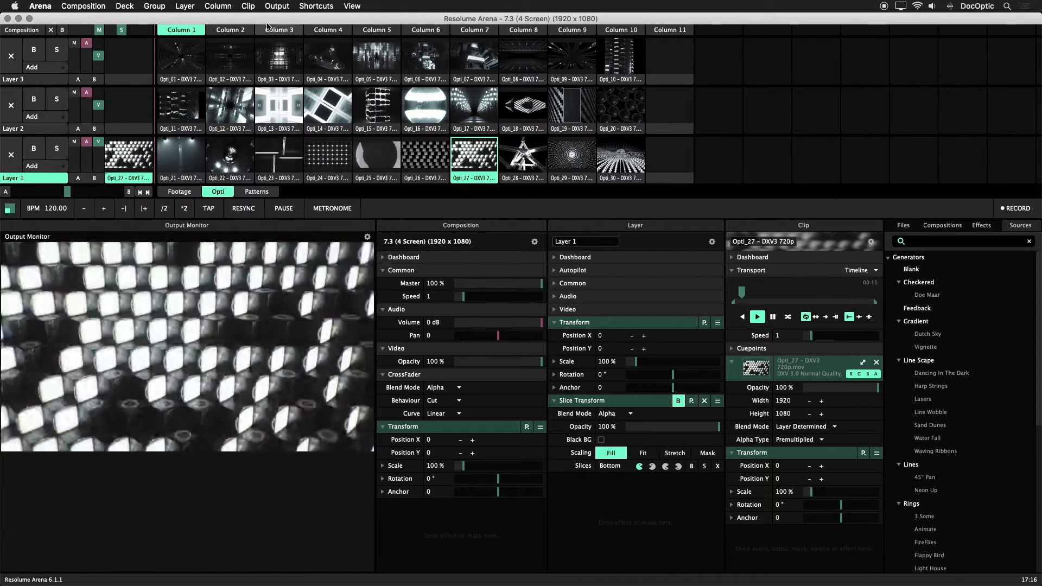
Open the Advanced Output of the 4 Screen composition and examine the slice layout in the output transformation.
click(277, 6)
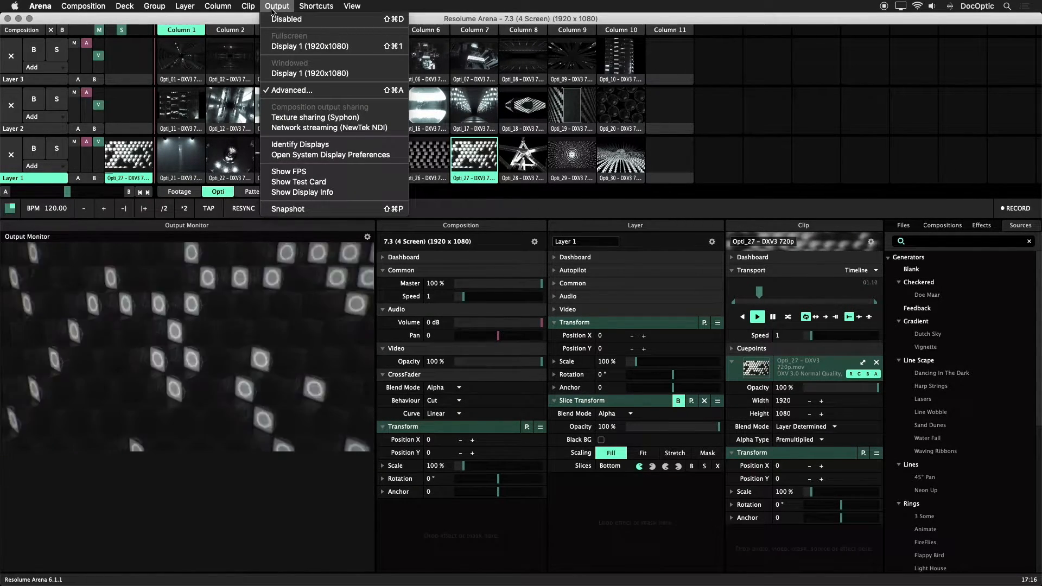
click(312, 90)
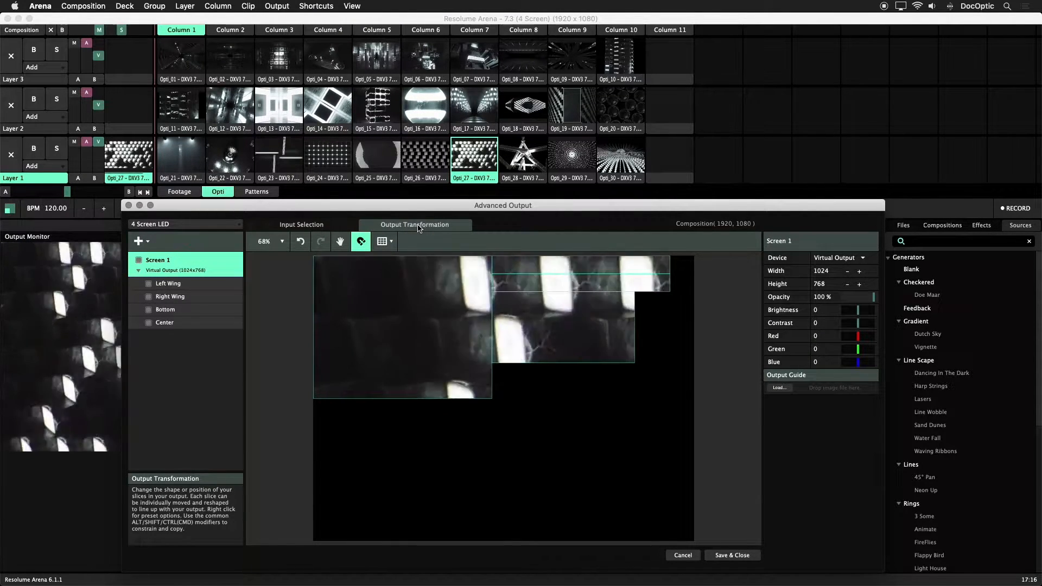
click(435, 269)
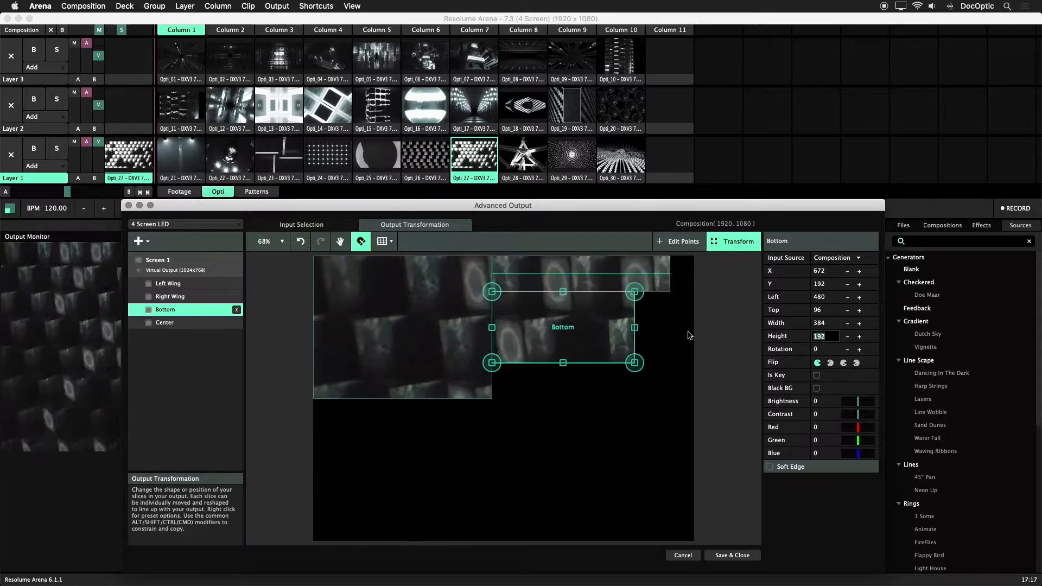
Match the input selections of the Left Wing, Right Wing, Bottom and Center slices to their output shapes.
click(342, 222)
click(184, 283)
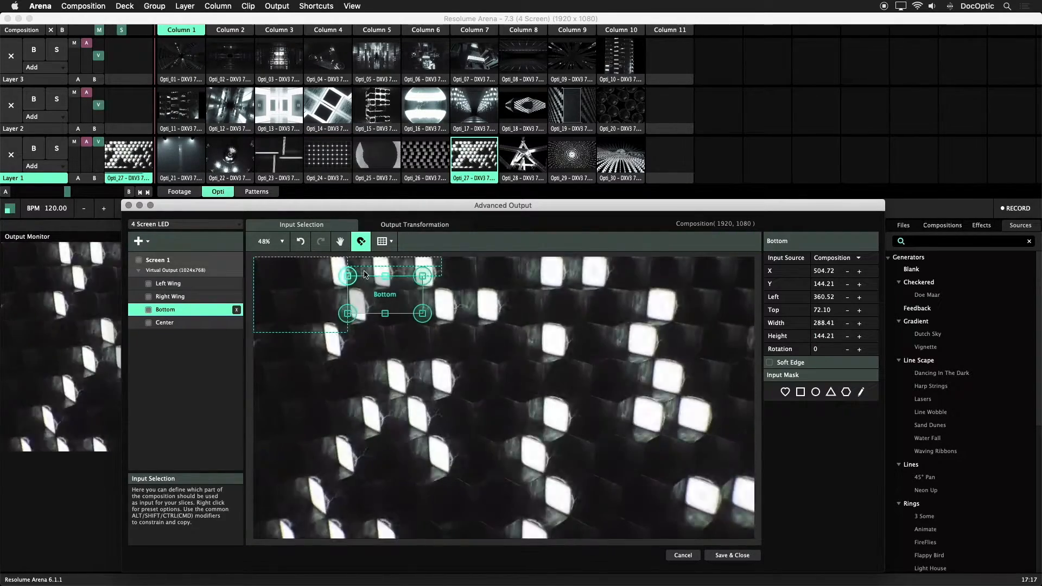
shift+click(201, 321)
right_click(201, 321)
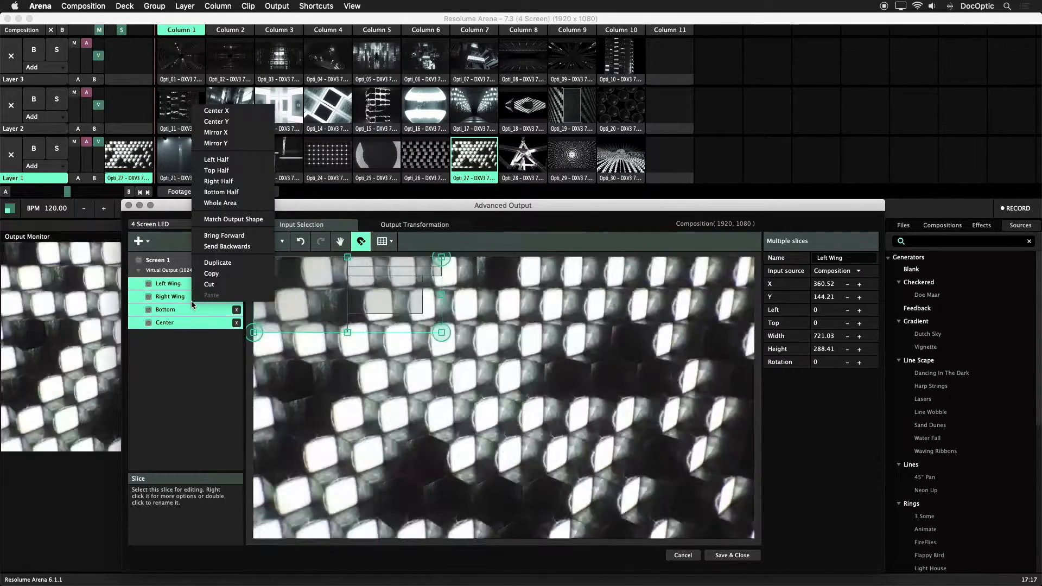
click(241, 225)
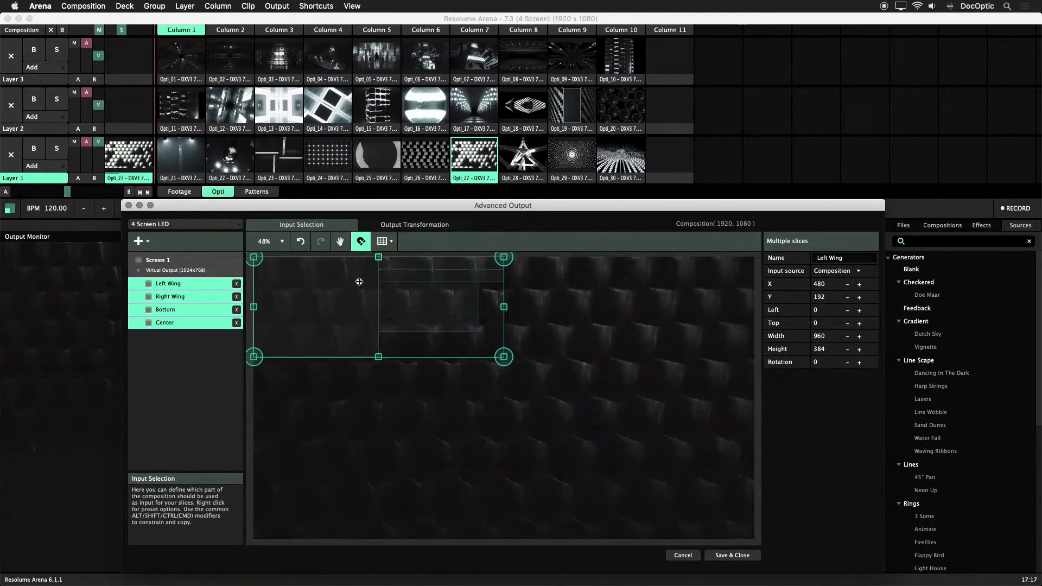
Compare the four slices' output transformation with their input selection, and clear the slice selection.
click(409, 226)
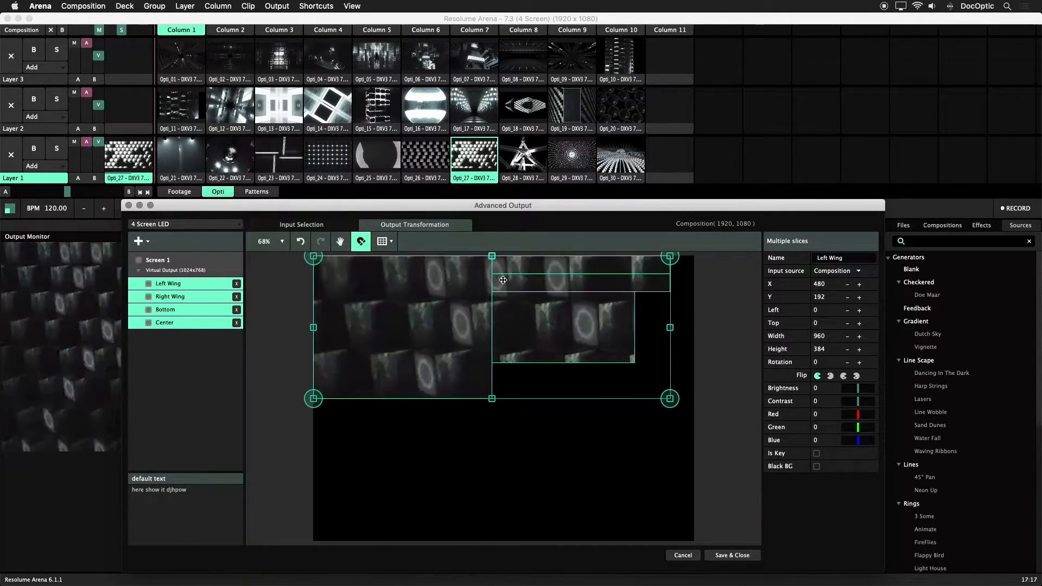
click(308, 229)
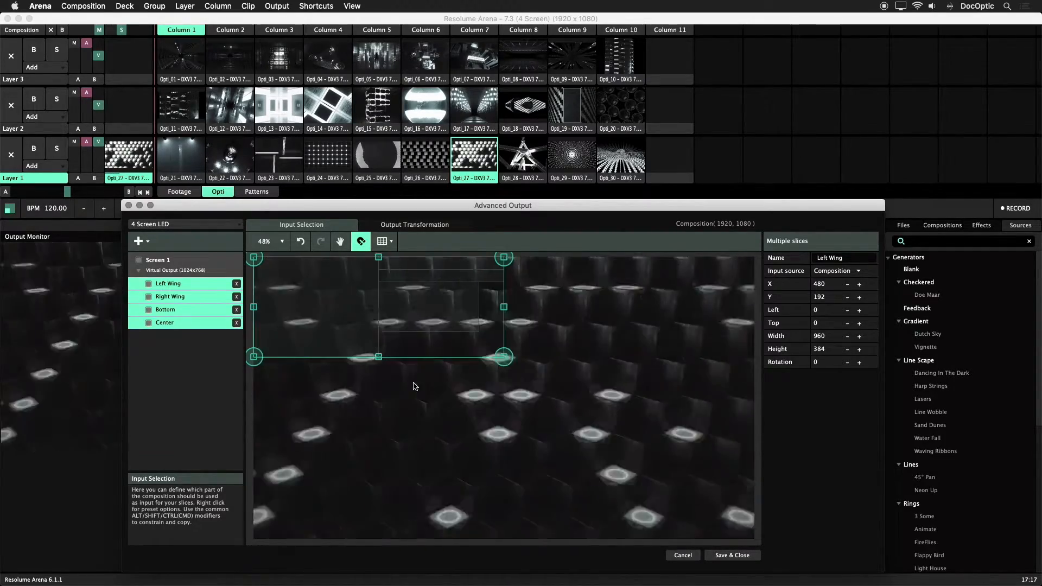
click(381, 381)
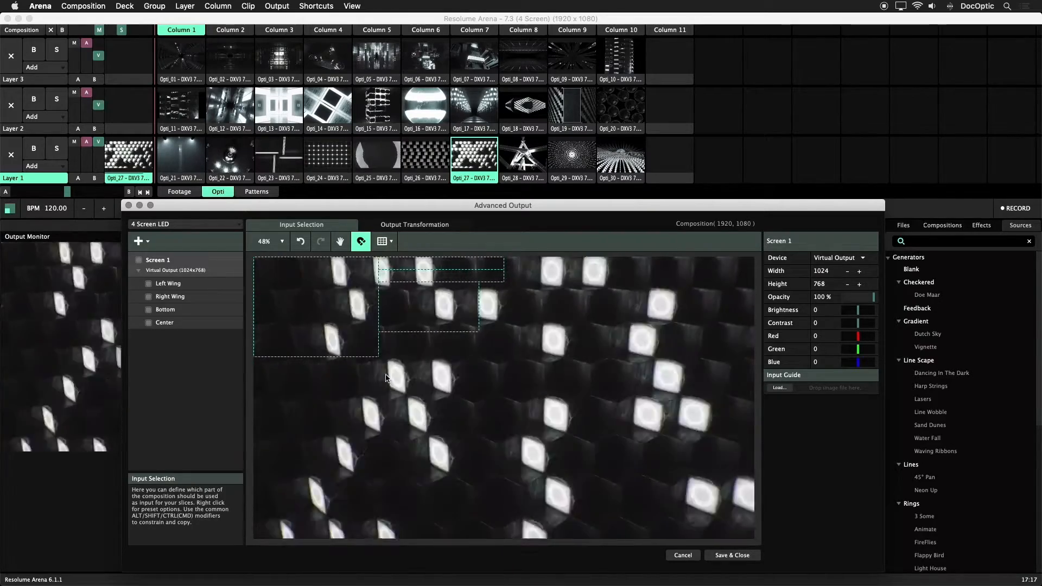
Load LED Structure.png as Screen 1's input guide and set the guide's opacity to 57 %.
click(174, 265)
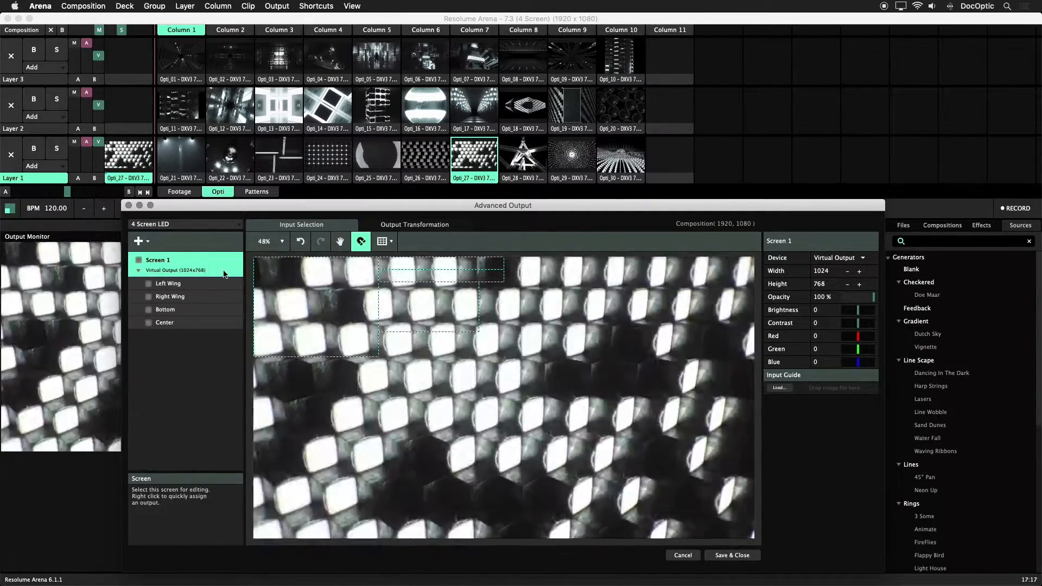
click(779, 387)
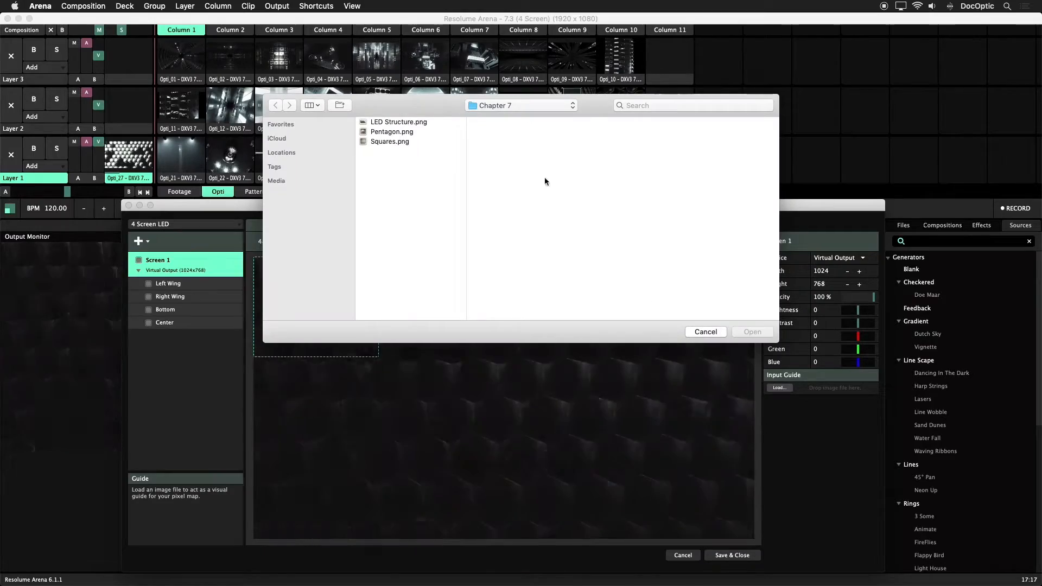
click(421, 123)
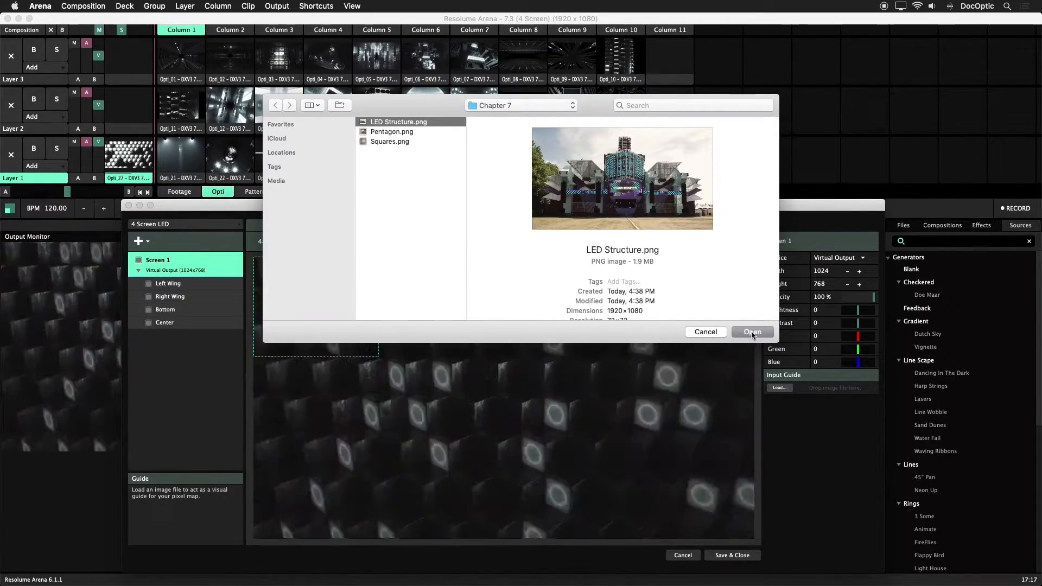
click(751, 332)
drag(851, 391, 860, 389)
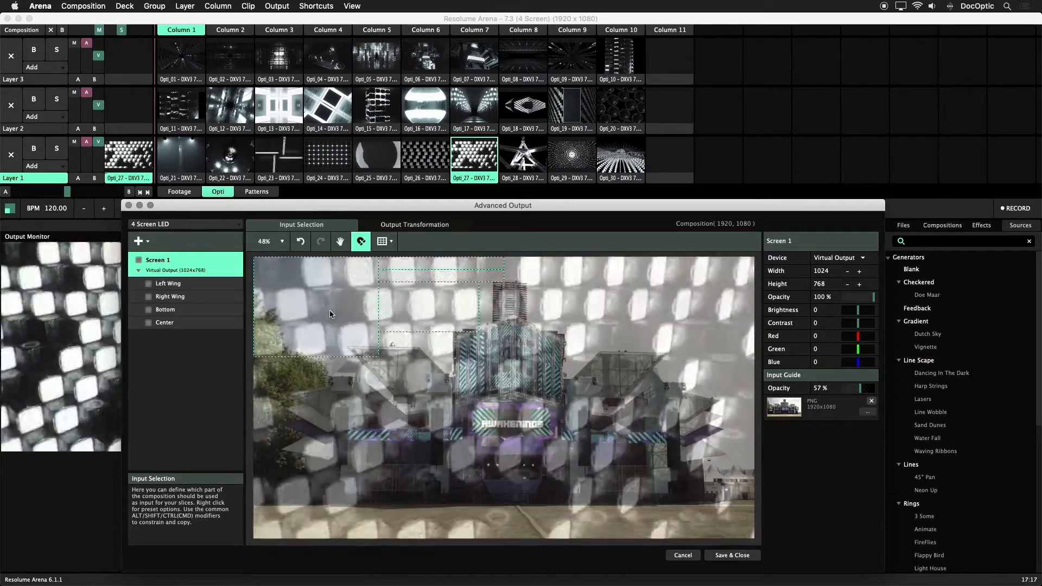
Arrange the input slices over the stage photo, with Center on the tower, Bottom beneath it, and one wing strip on each side.
drag(455, 316, 536, 412)
click(331, 325)
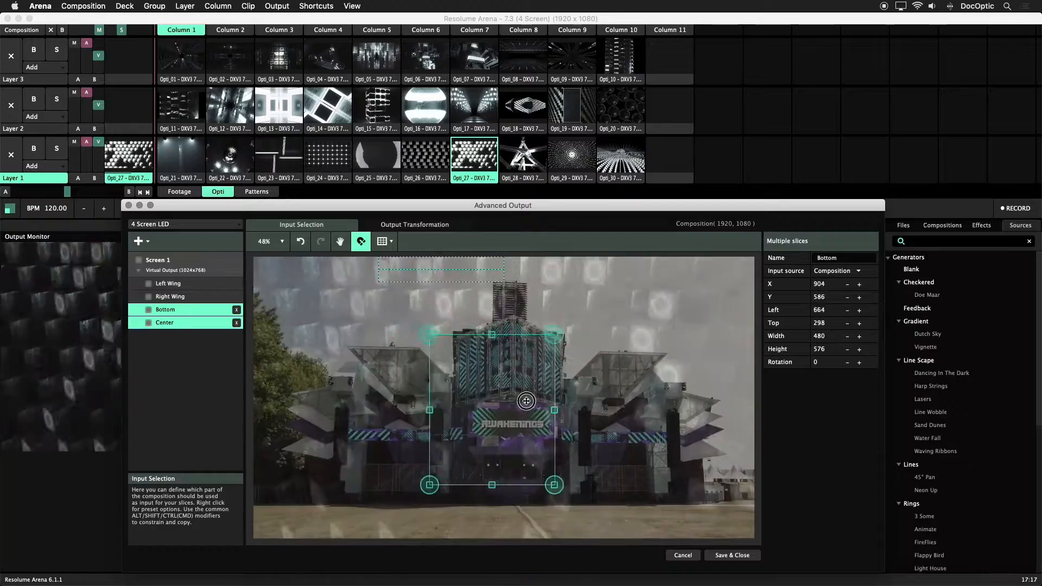
click(449, 278)
drag(450, 278, 398, 435)
drag(441, 263, 617, 430)
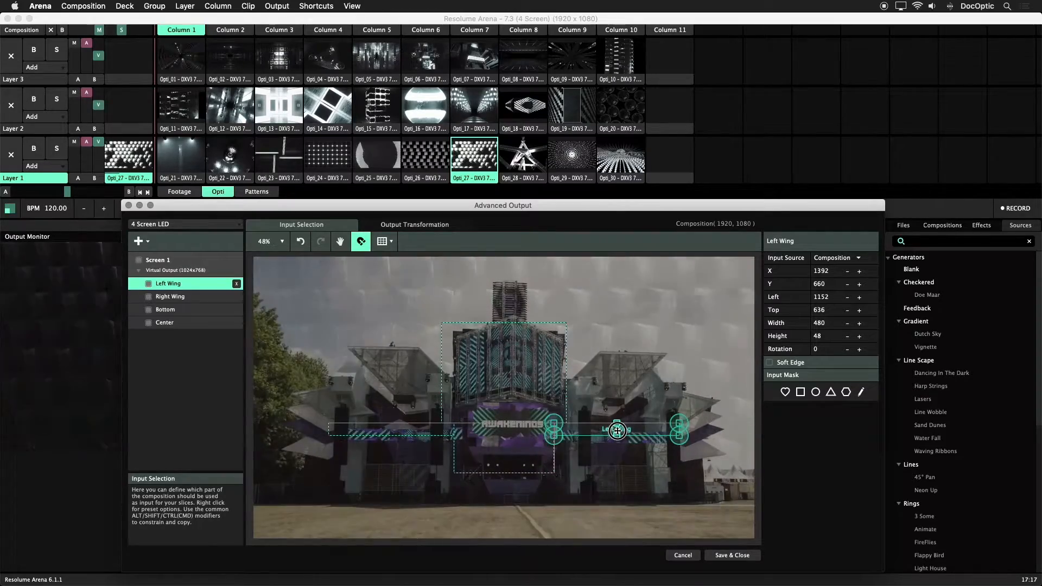
Scale all four input slices together to about 1920 × 823, centered in the composition, and save the output setup.
drag(321, 293, 605, 461)
drag(687, 483, 749, 522)
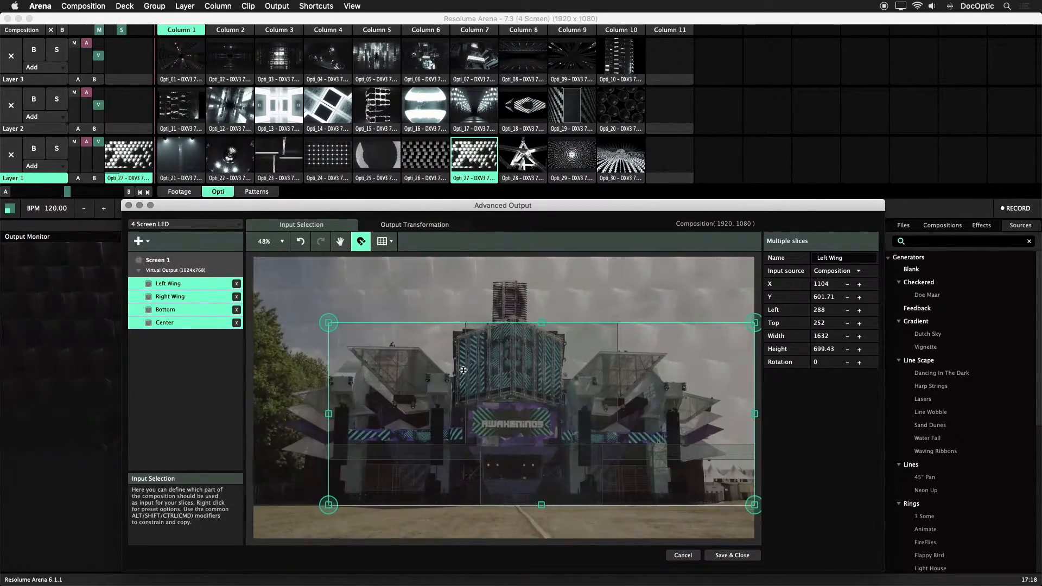
drag(434, 366, 420, 361)
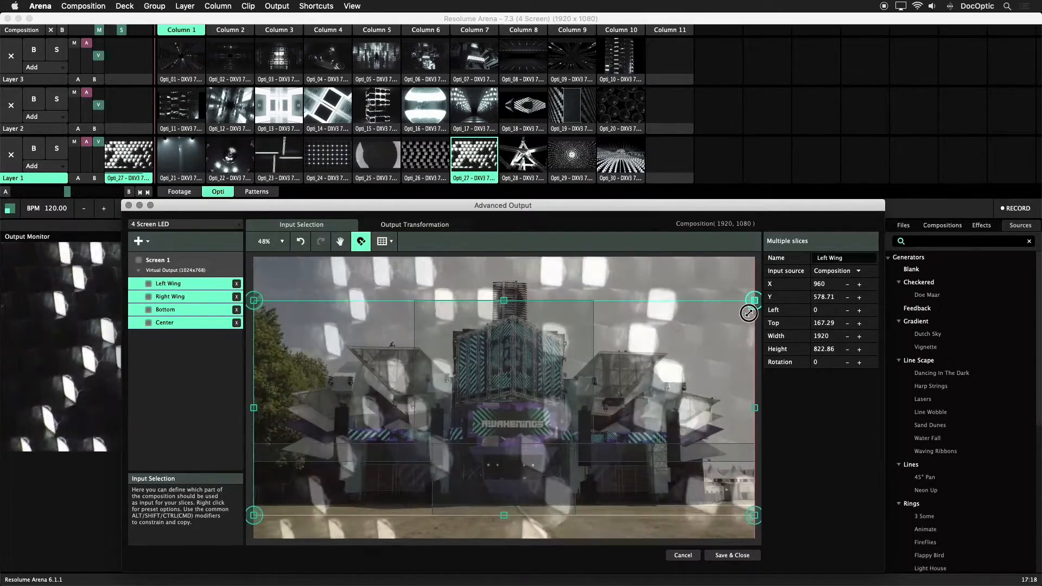
drag(709, 347, 708, 337)
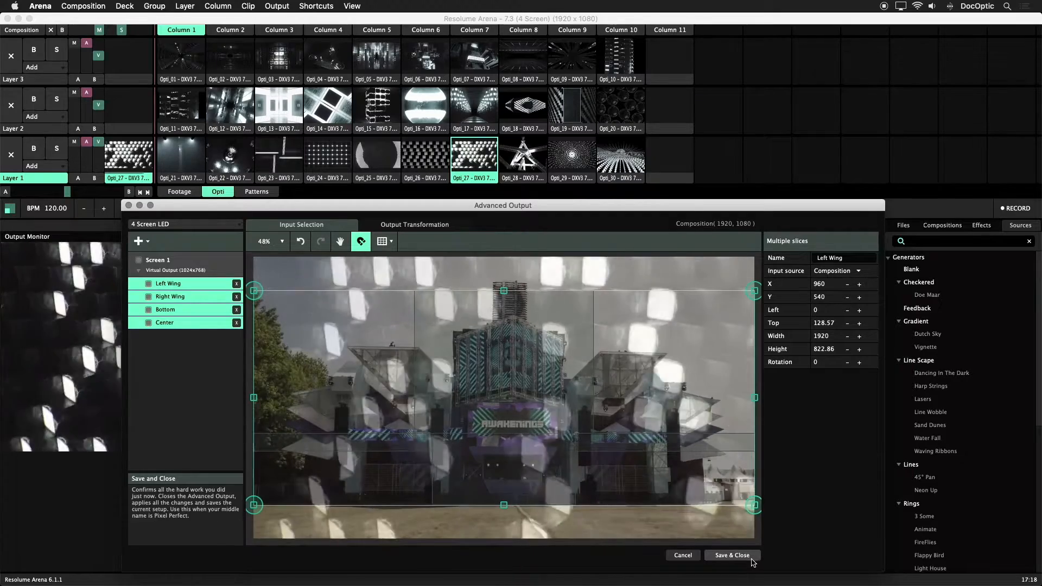
click(732, 555)
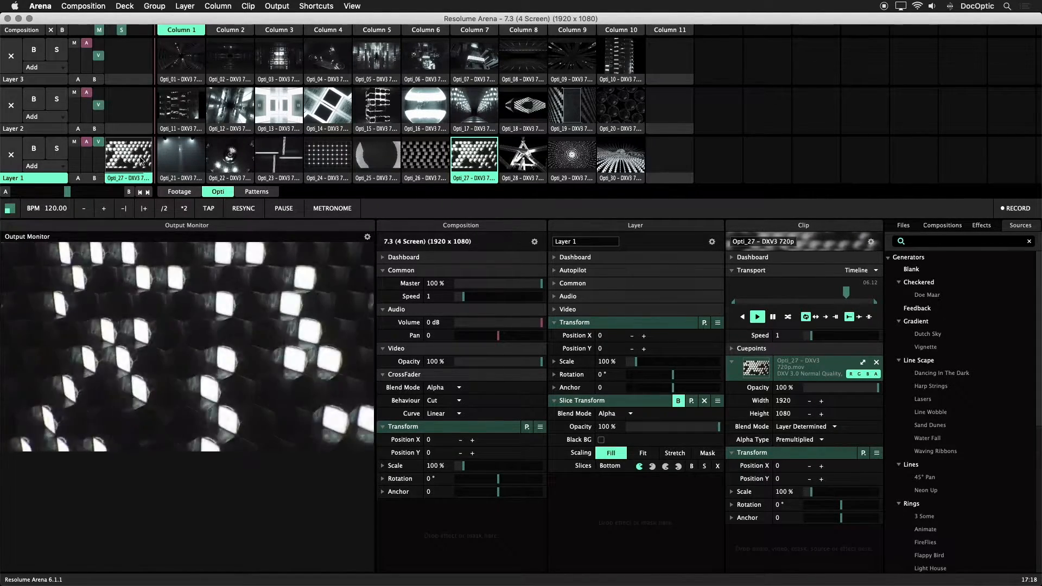
Clear Layer 1 and try the Opti_01 and Opti_05 clips on Layer 3, leaving Opti_05 playing.
click(13, 155)
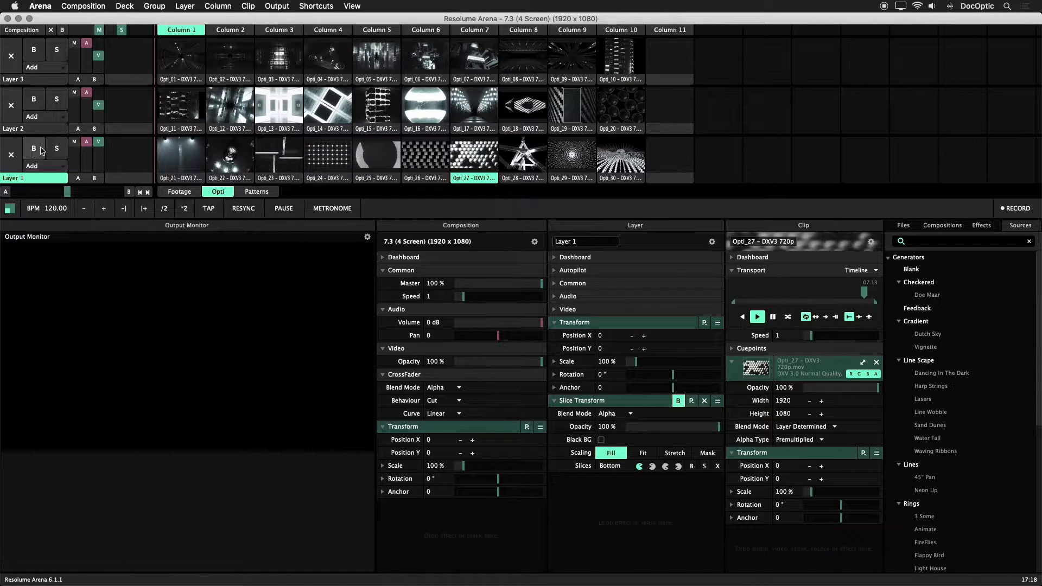
click(38, 80)
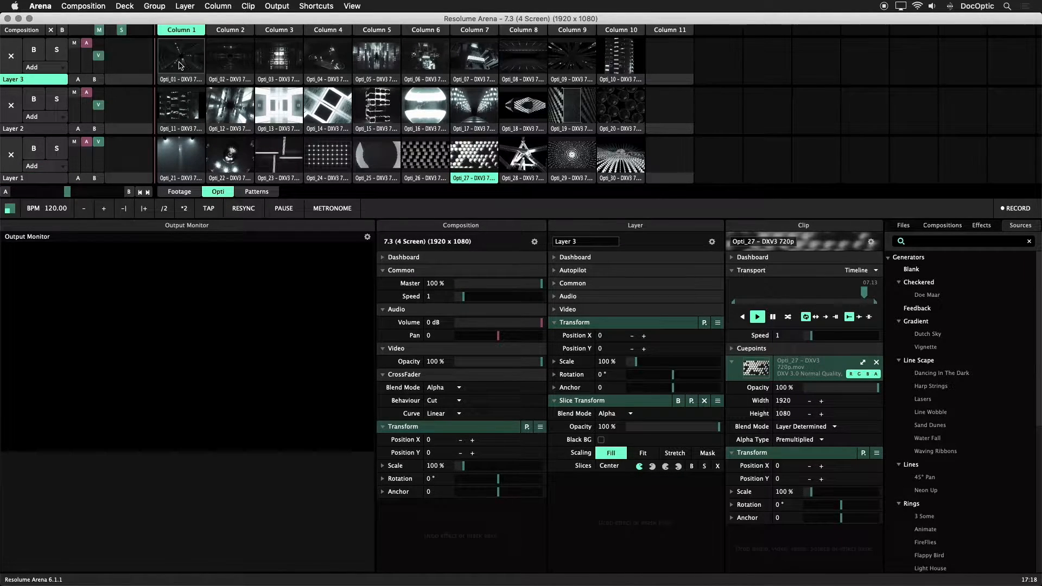
click(180, 62)
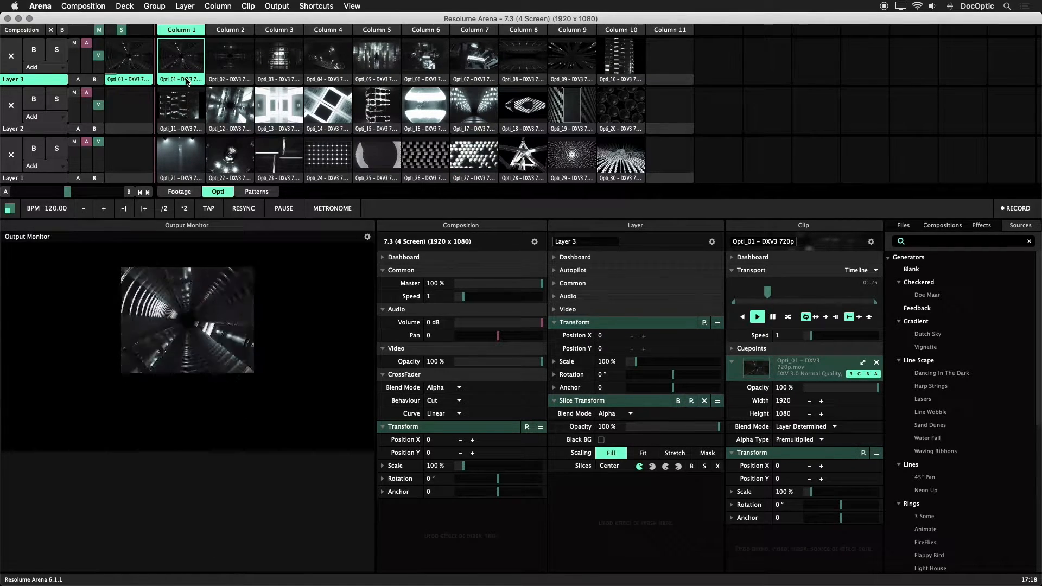
click(383, 61)
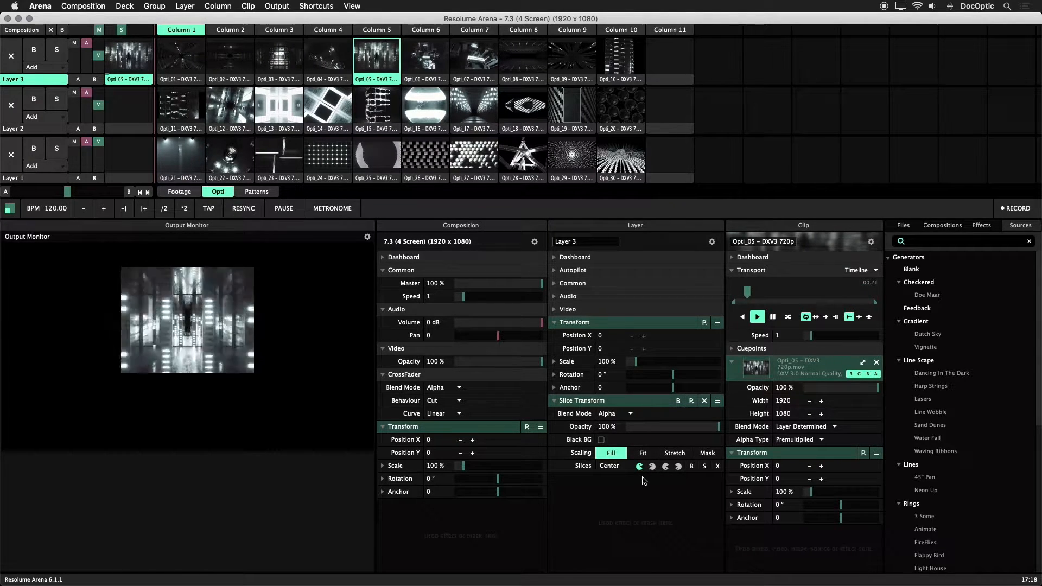
Show the list of Screen 1's output slices and assign the Center slice to Layer 3's Slice Transform.
click(352, 7)
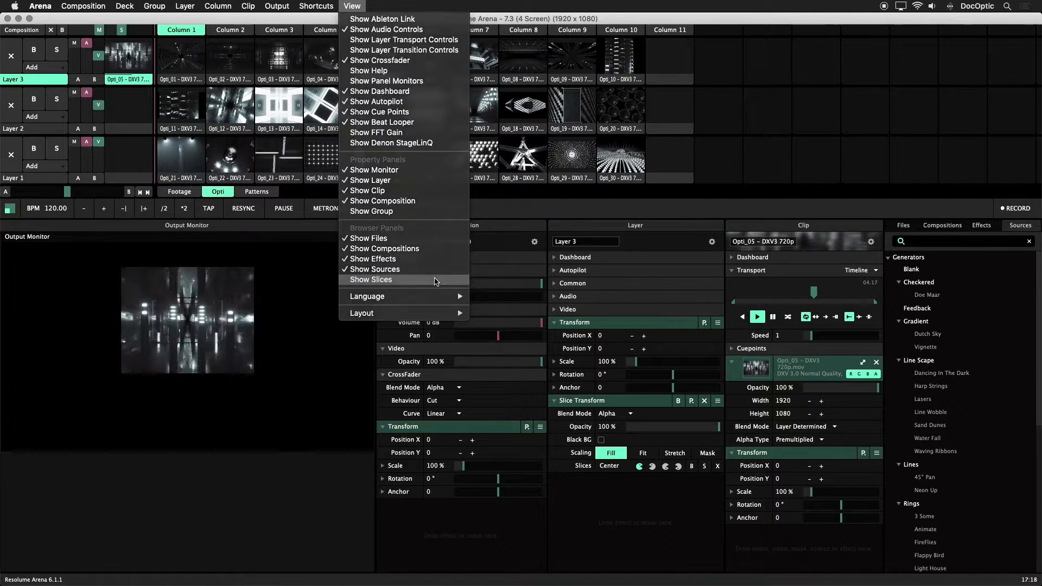
click(380, 279)
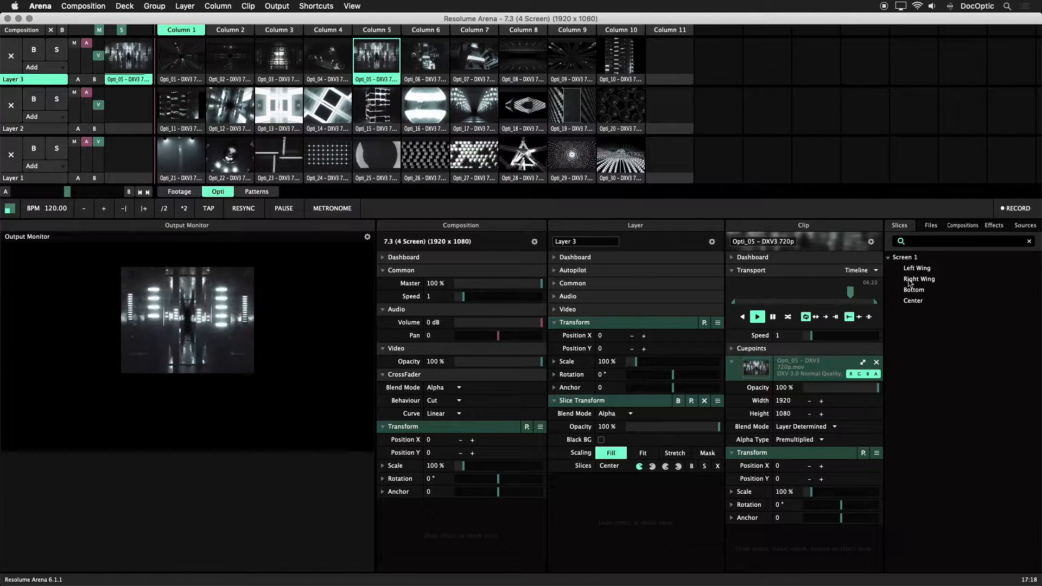
drag(921, 302, 610, 467)
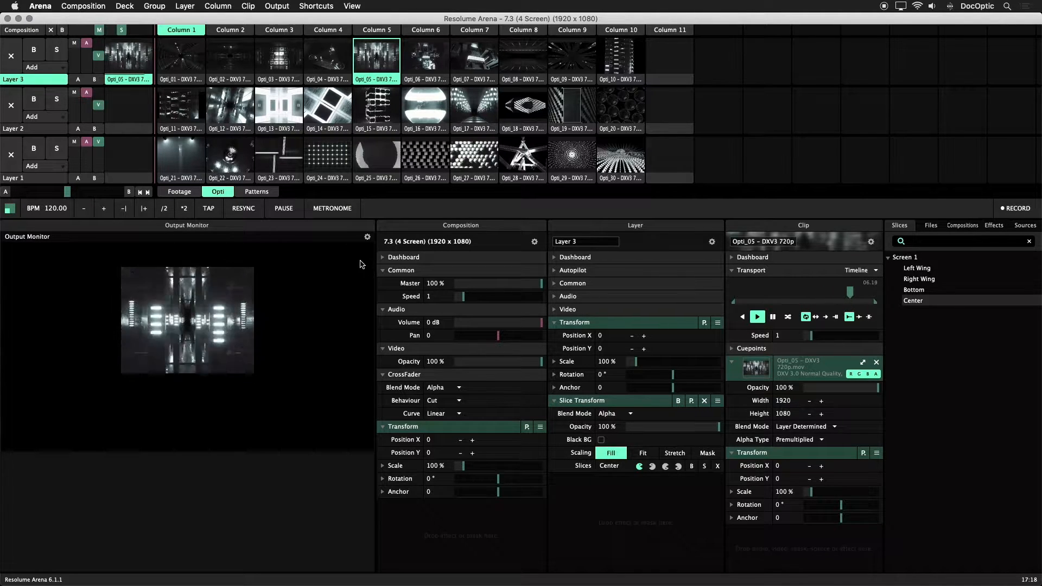
Play Opti_11 on Layer 2 and give its Slice Transform's Left Wing the second orientation and Right Wing the first.
click(377, 109)
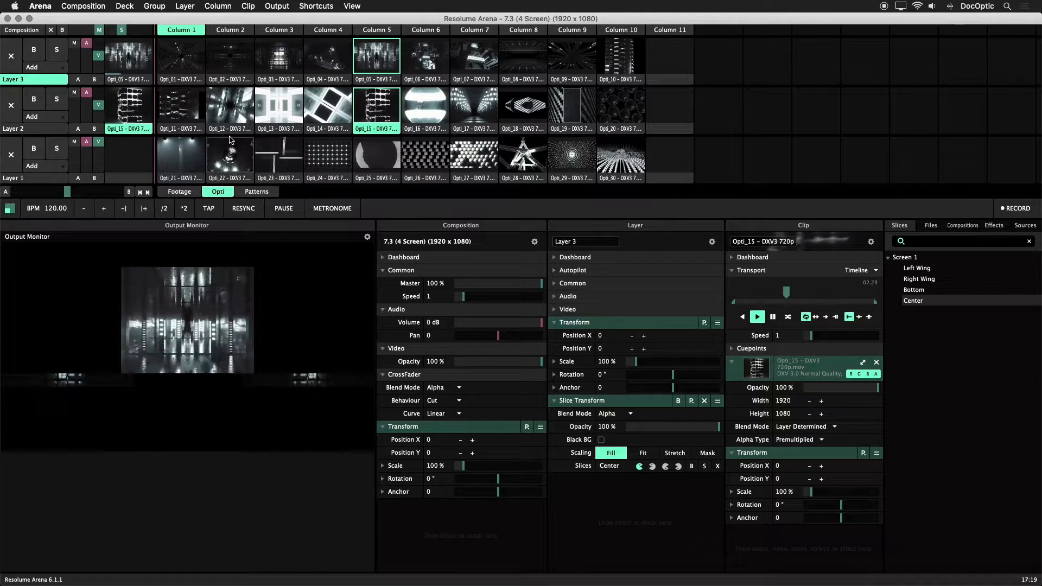
click(181, 109)
click(131, 126)
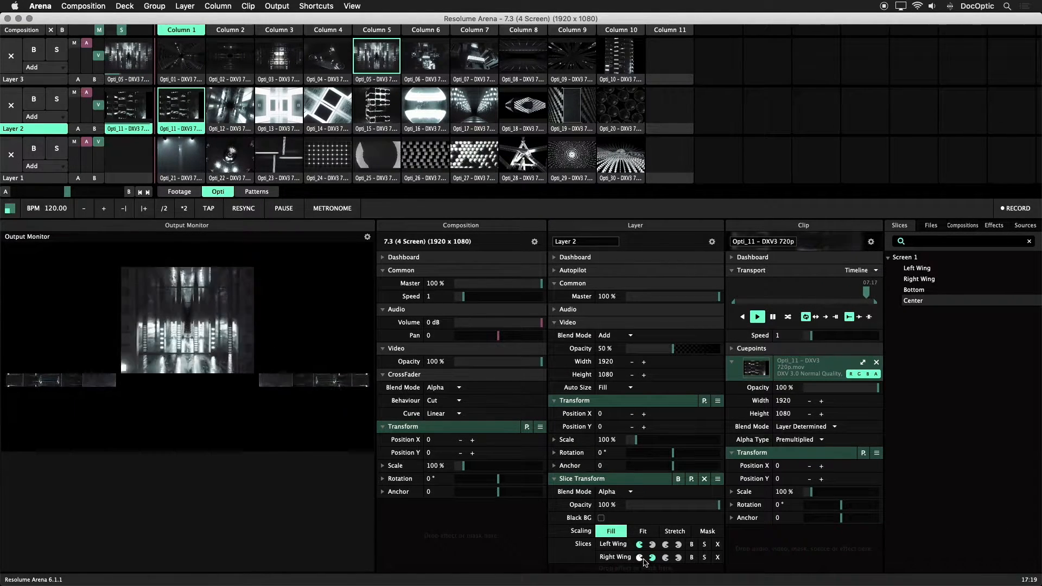
click(652, 544)
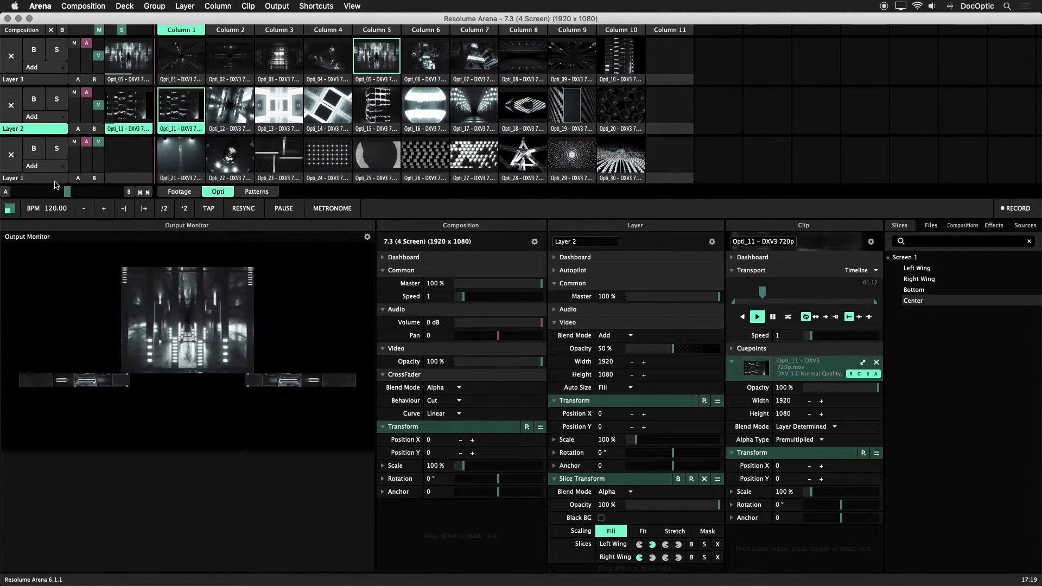
Turn off the bypass of Layer 1's Slice Transform for the Bottom slice and play Opti_24 on that layer.
click(33, 178)
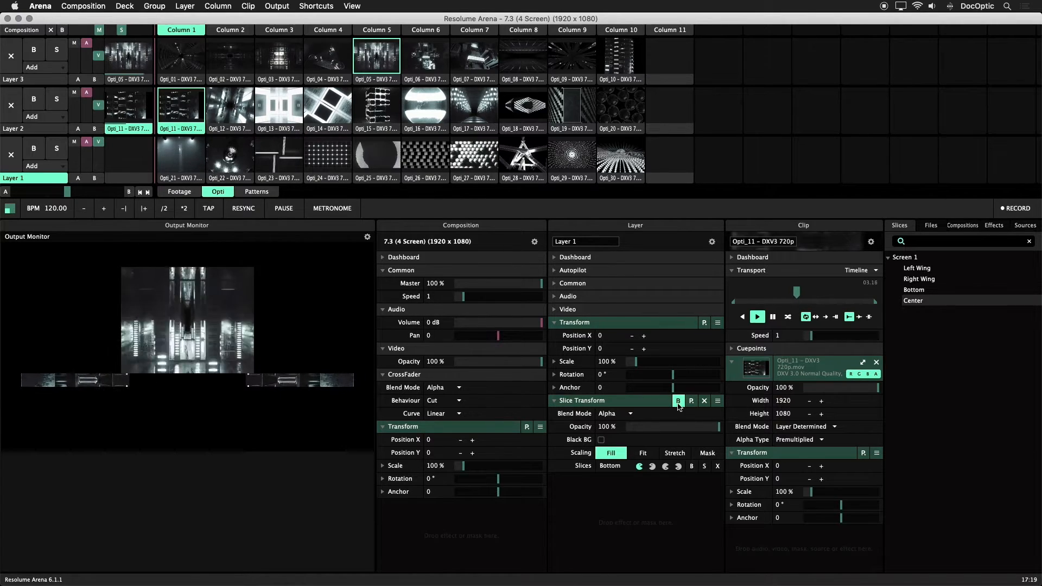
click(337, 165)
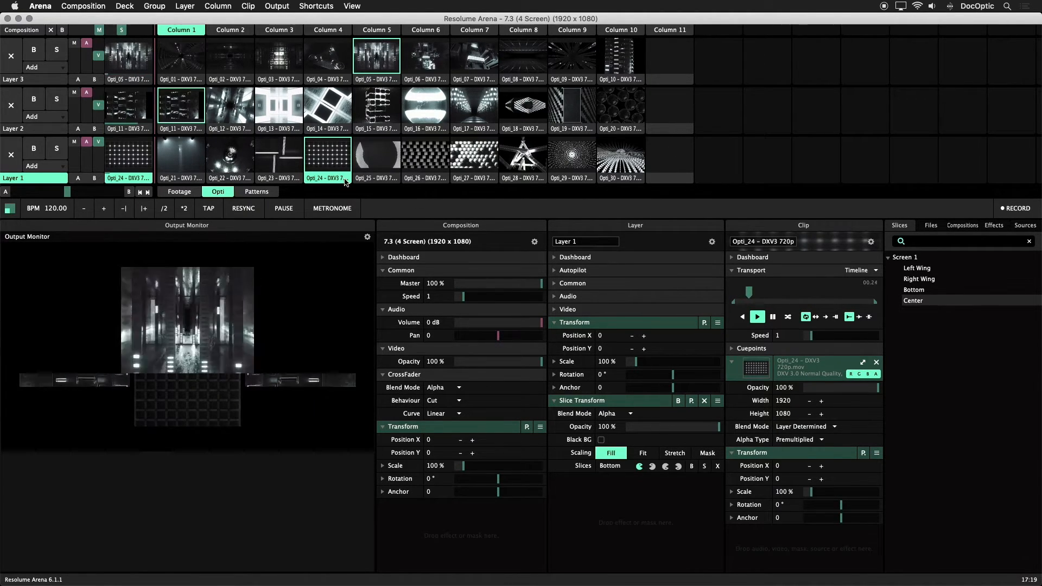